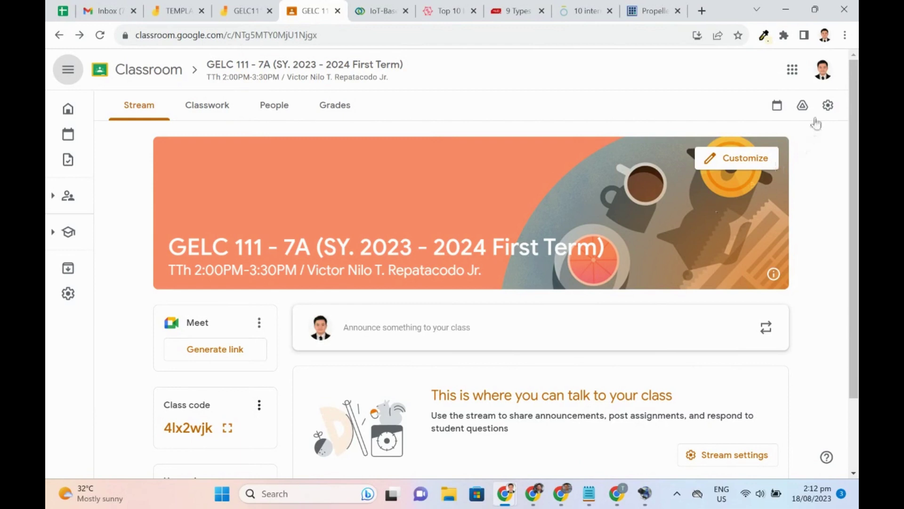
{"action": "left_click", "coordinate": [827, 105]}
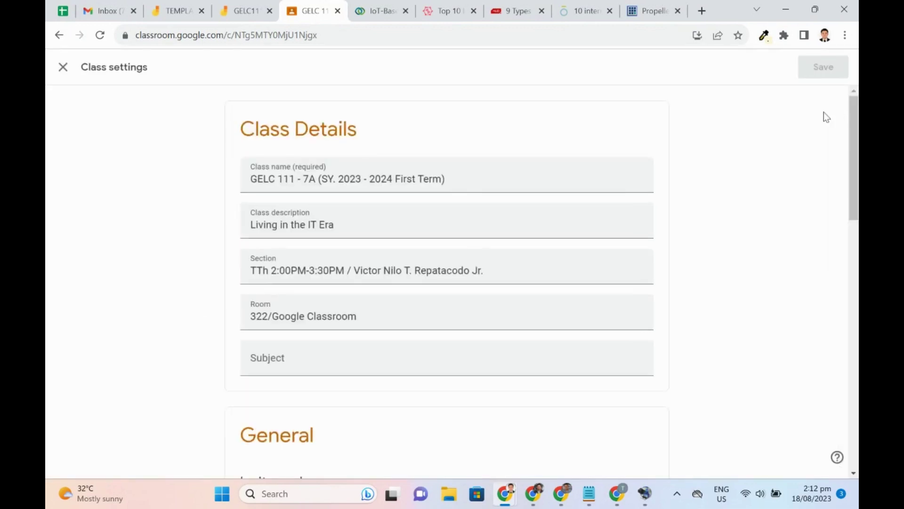
{"action": "scroll", "coordinate": [856, 129], "scroll_direction": "down", "scroll_amount": 1}
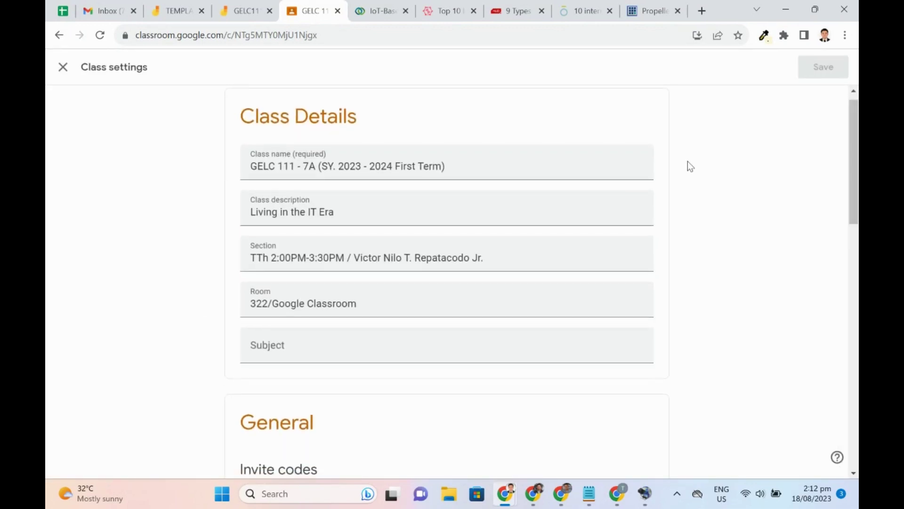
{"action": "scroll", "coordinate": [688, 163], "scroll_direction": "down", "scroll_amount": 8}
{"action": "scroll", "coordinate": [688, 161], "scroll_direction": "down", "scroll_amount": 8}
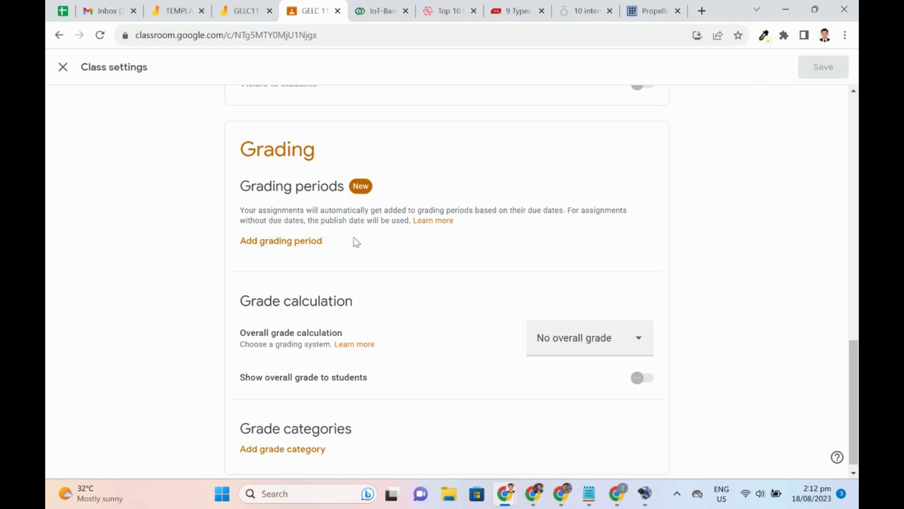
Step: Add the Prelim Period grading period running 08/14/2023 to 09/23/2023
{"action": "left_click", "coordinate": [293, 250]}
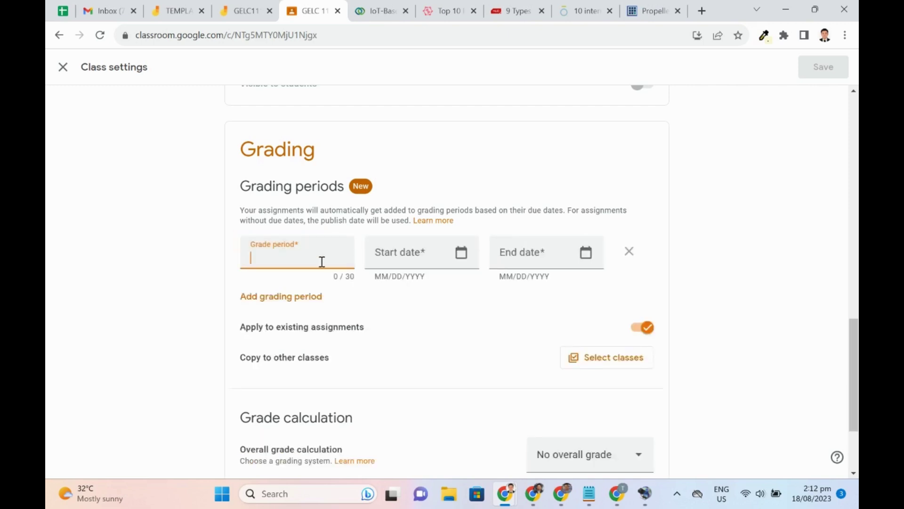
{"action": "type", "text": "Prelim Period"}
{"action": "left_click", "coordinate": [381, 263]}
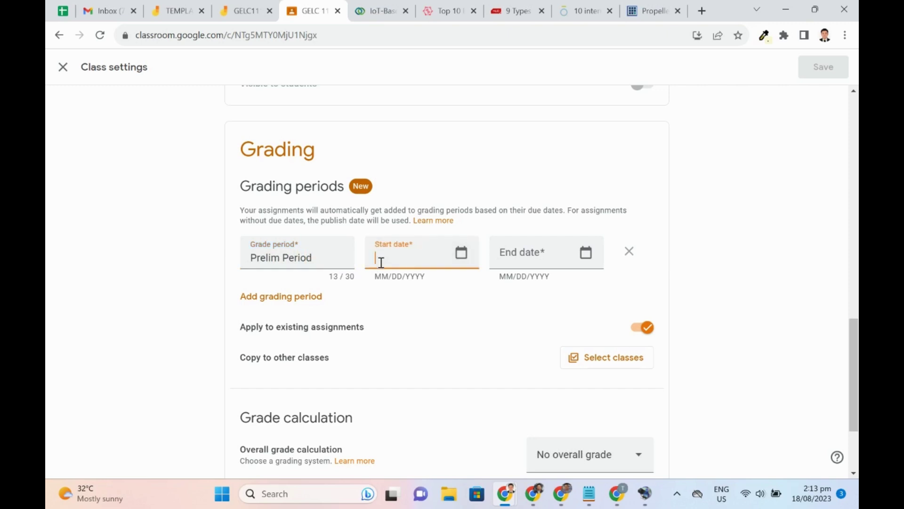
{"action": "left_click", "coordinate": [461, 253]}
{"action": "left_click", "coordinate": [414, 344]}
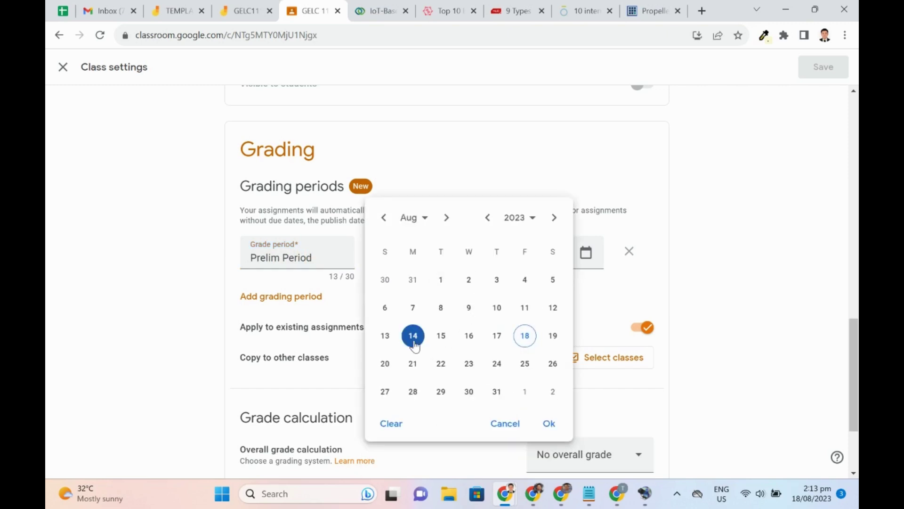
{"action": "left_click", "coordinate": [550, 423]}
{"action": "left_click", "coordinate": [546, 255]}
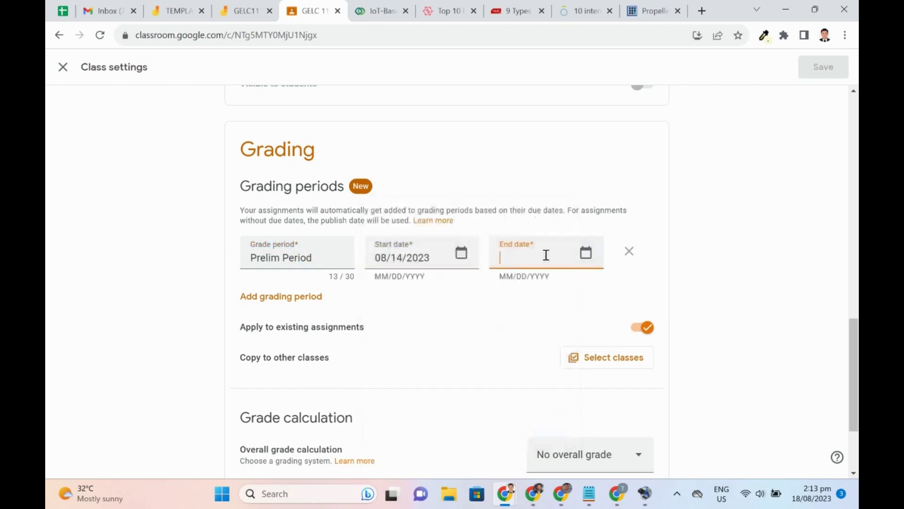
{"action": "left_click", "coordinate": [585, 253]}
{"action": "left_click", "coordinate": [571, 254]}
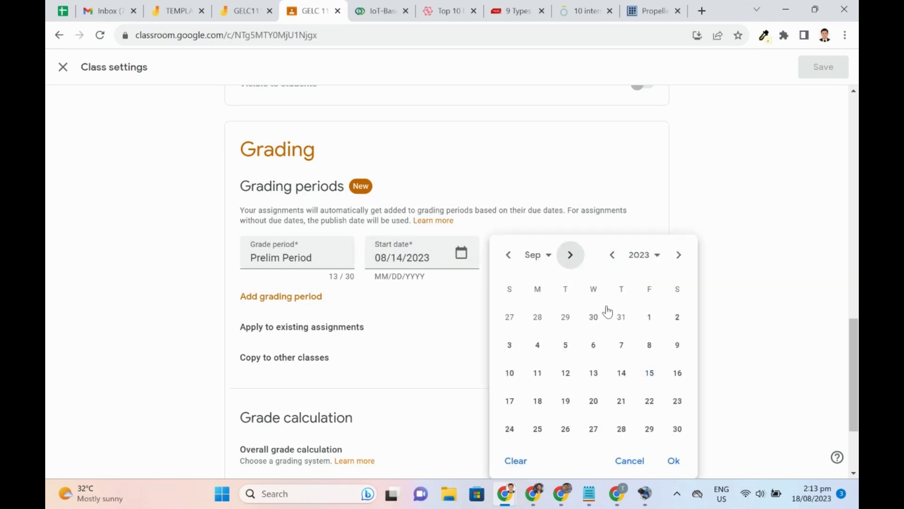
{"action": "left_click", "coordinate": [677, 401]}
{"action": "left_click", "coordinate": [674, 461]}
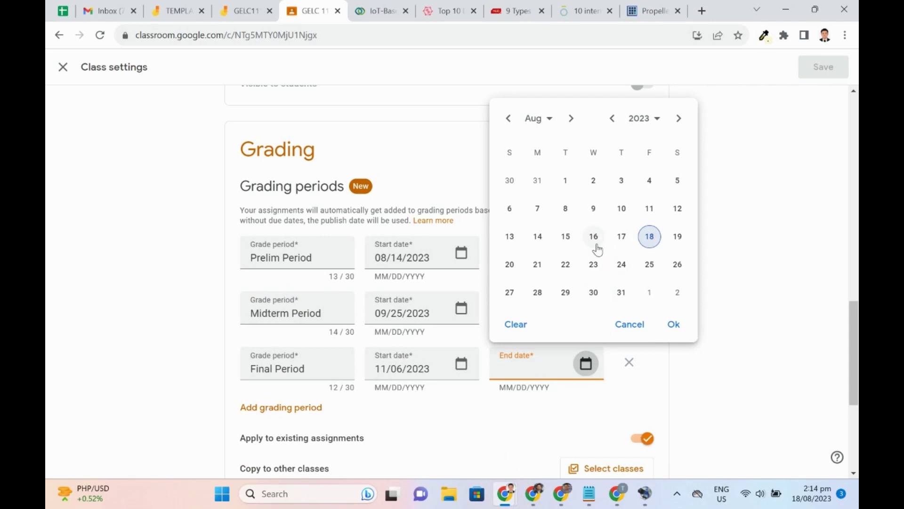
Step: Set the Final Period end date to 12/16/2023
{"action": "left_click", "coordinate": [571, 119]}
{"action": "left_click", "coordinate": [571, 119]}
{"action": "left_click", "coordinate": [571, 118]}
{"action": "left_click", "coordinate": [571, 118]}
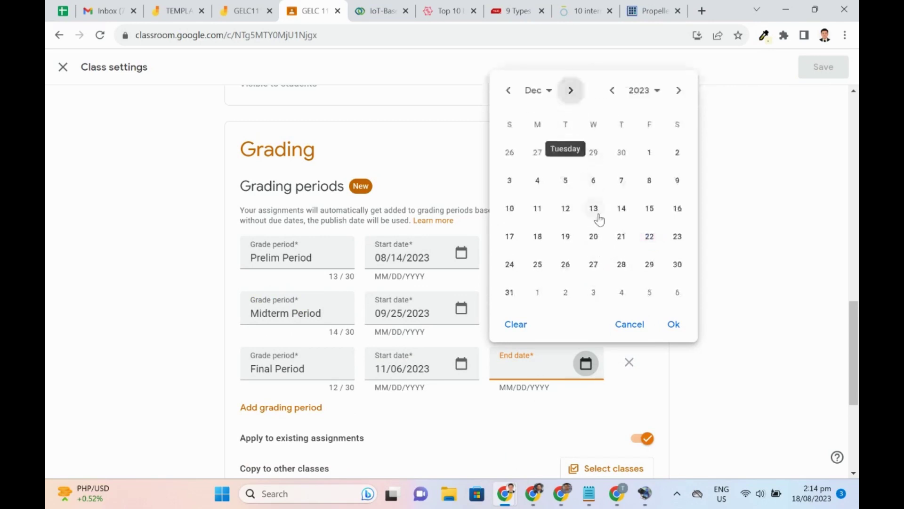
{"action": "left_click", "coordinate": [677, 212]}
{"action": "left_click", "coordinate": [674, 324]}
{"action": "scroll", "coordinate": [637, 343], "scroll_direction": "down", "scroll_amount": 3}
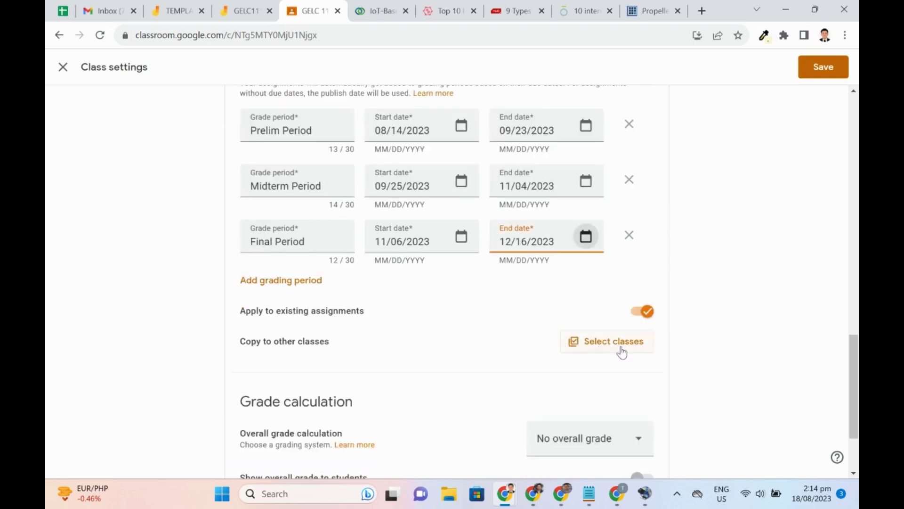
Step: Choose GELC 111 - 2C as the class to receive copies of these grading periods
{"action": "left_click", "coordinate": [622, 352]}
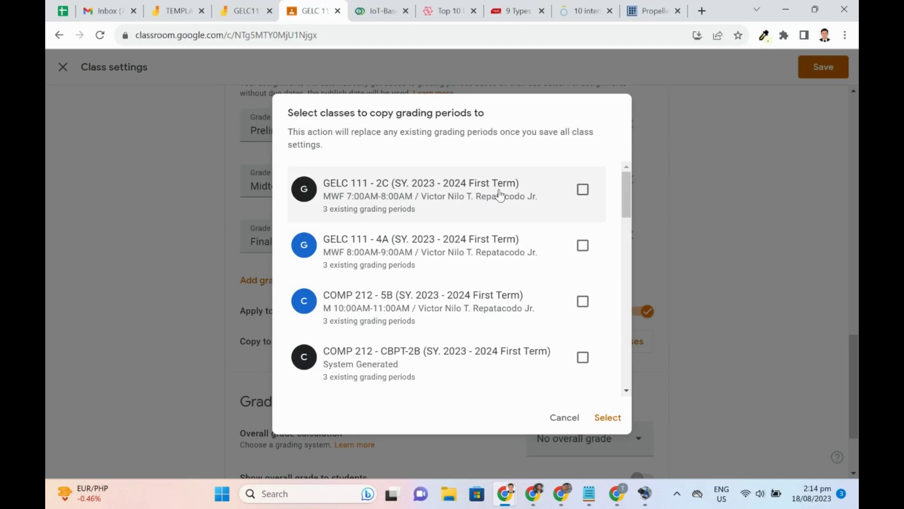
{"action": "left_click", "coordinate": [584, 190]}
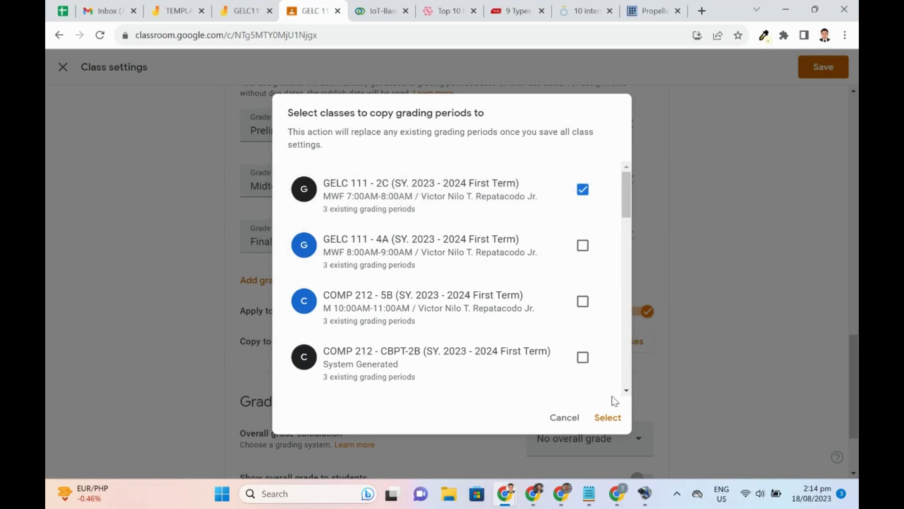
{"action": "left_click", "coordinate": [609, 418]}
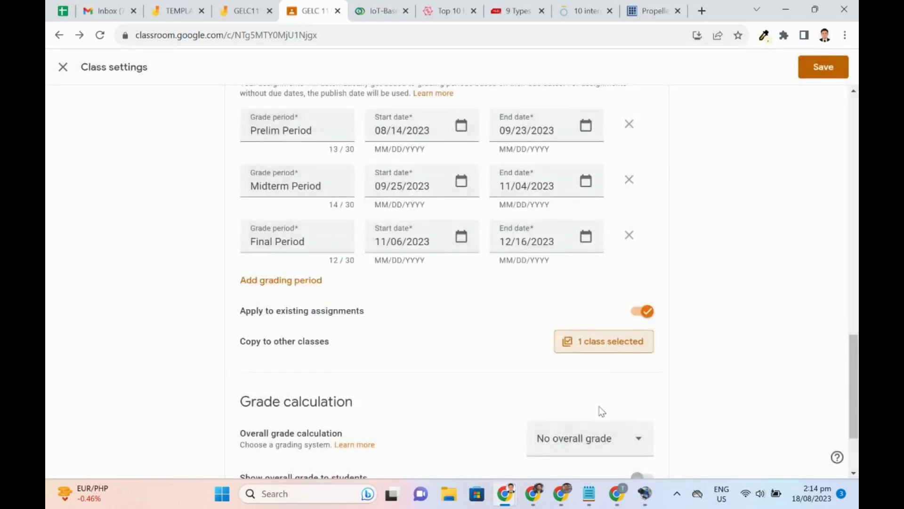
Step: Check the overall grade calculation choices unchanged, then open the Learn more grading help in a new tab
{"action": "scroll", "coordinate": [564, 390], "scroll_direction": "down", "scroll_amount": 3}
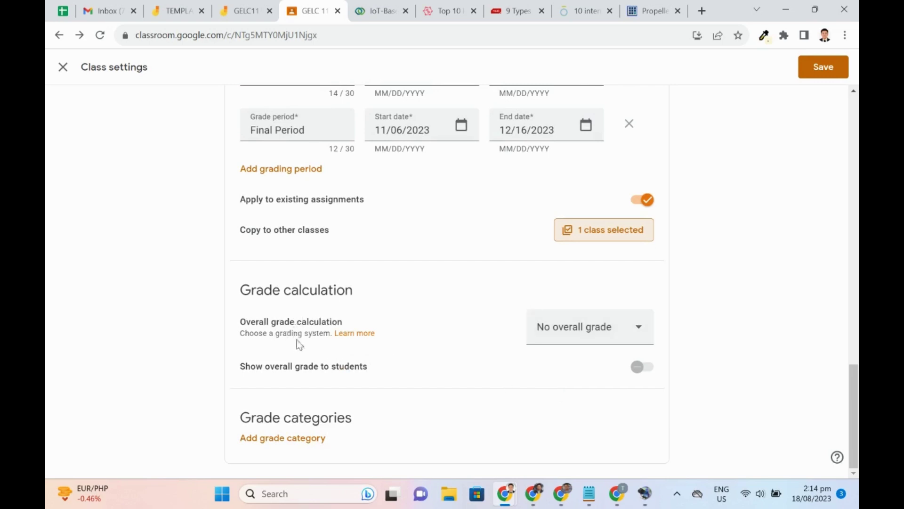
{"action": "left_click", "coordinate": [561, 336]}
{"action": "left_click", "coordinate": [560, 335]}
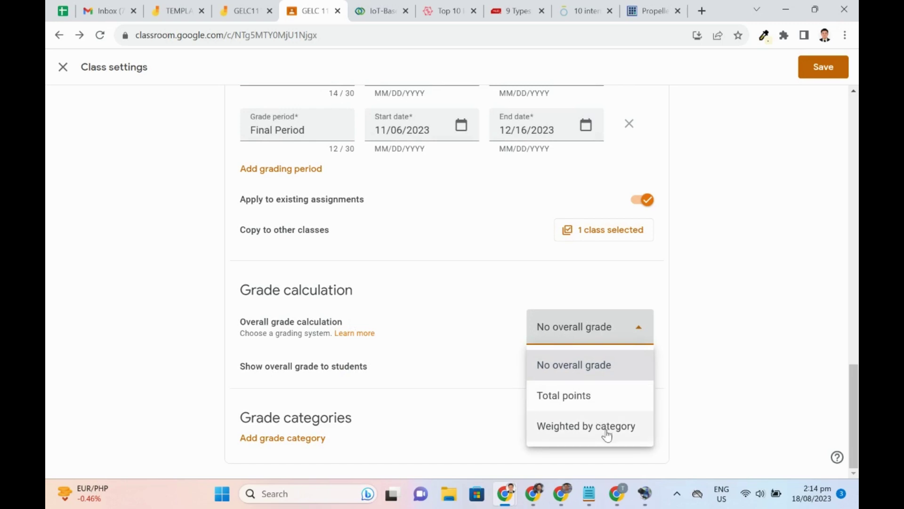
{"action": "left_click", "coordinate": [426, 348]}
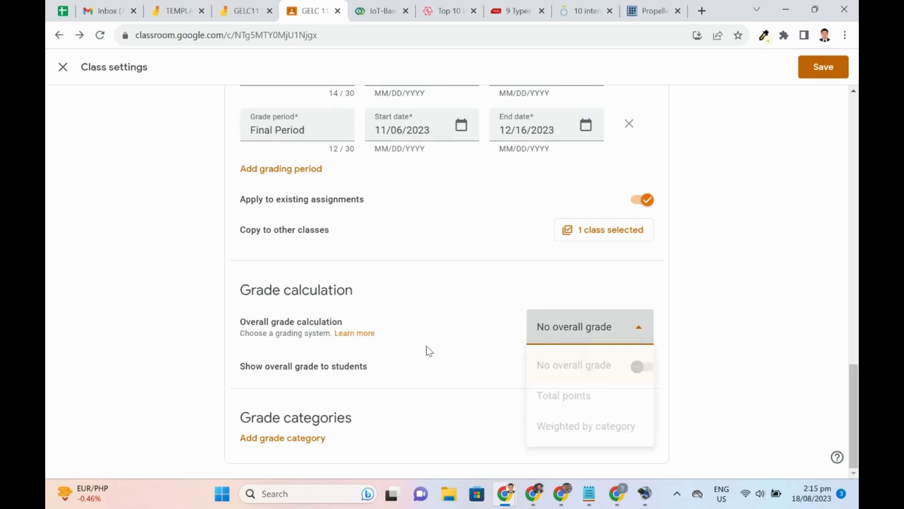
{"action": "right_click", "coordinate": [362, 340]}
{"action": "left_click", "coordinate": [401, 223]}
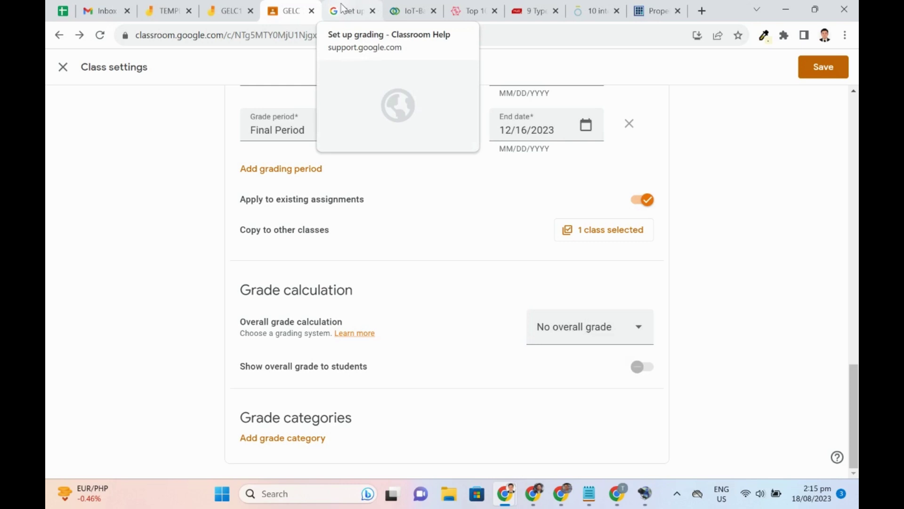
Step: Expand Total points grading in the help article and note its 92.5% example grade
{"action": "left_click", "coordinate": [351, 10]}
{"action": "scroll", "coordinate": [372, 309], "scroll_direction": "down", "scroll_amount": 7}
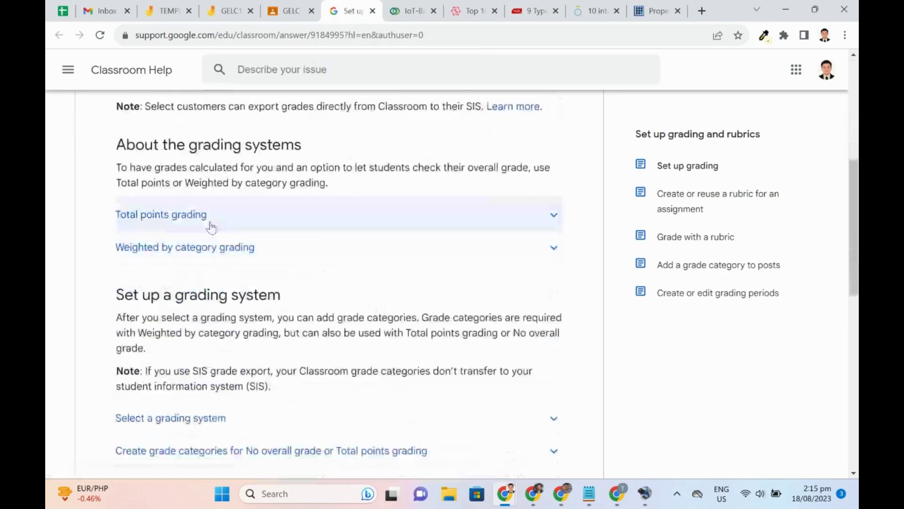
{"action": "left_click", "coordinate": [210, 225]}
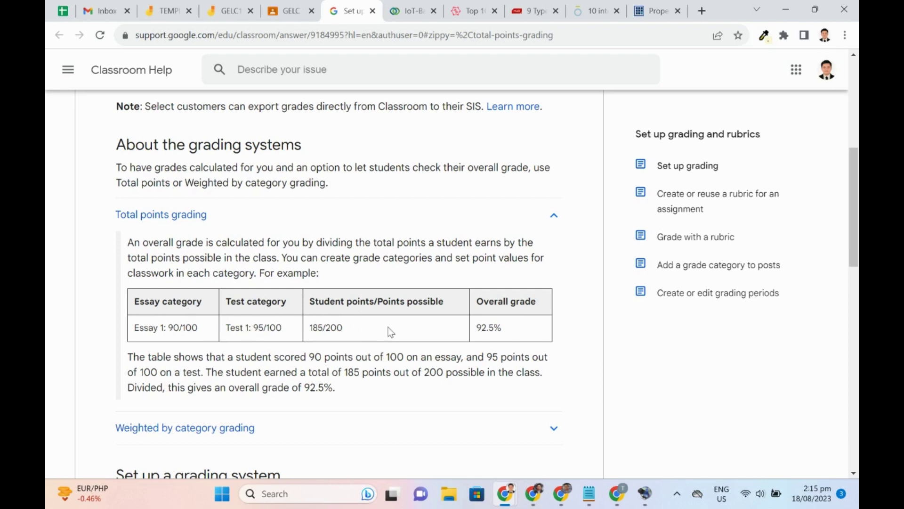
{"action": "left_click_drag", "start_coordinate": [525, 332], "coordinate": [478, 329]}
{"action": "left_click", "coordinate": [505, 340]}
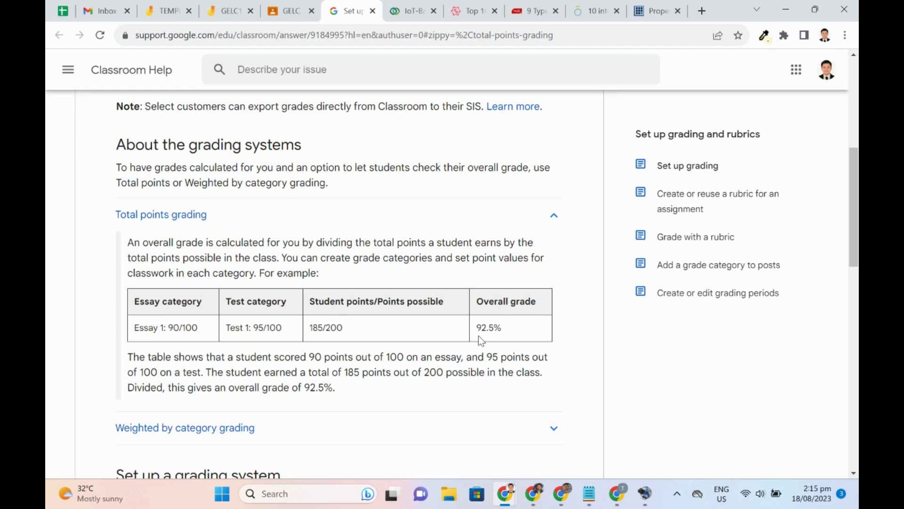
{"action": "scroll", "coordinate": [479, 337], "scroll_direction": "down", "scroll_amount": 3}
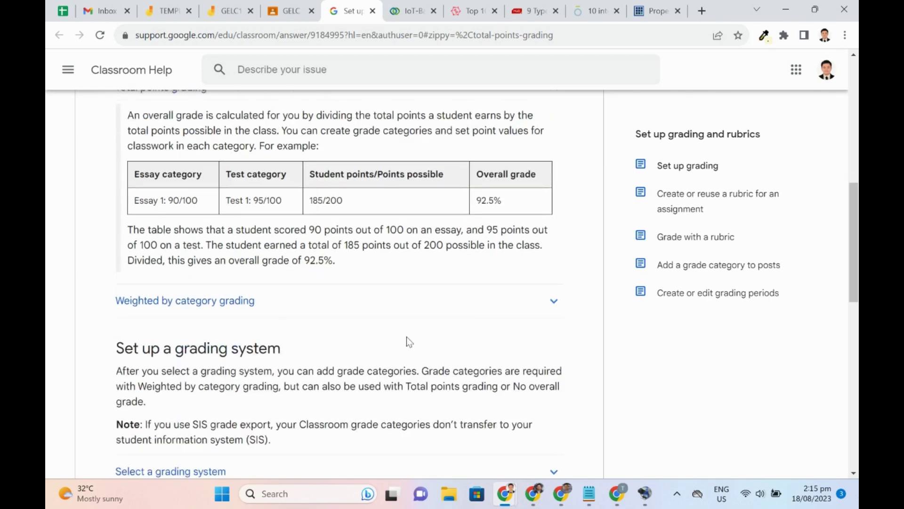
Step: Read the Weighted by category example, then return to the class's overall grade calculation choices
{"action": "left_click", "coordinate": [286, 310]}
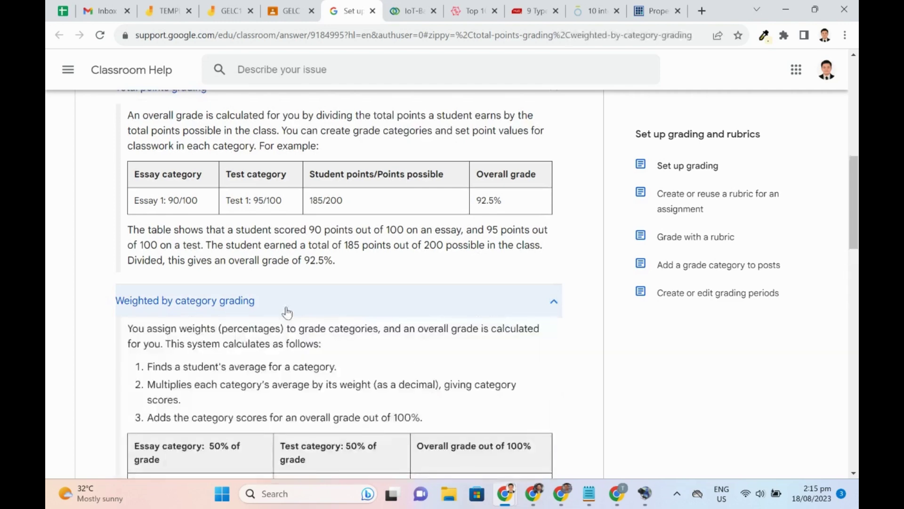
{"action": "scroll", "coordinate": [288, 314], "scroll_direction": "down", "scroll_amount": 4}
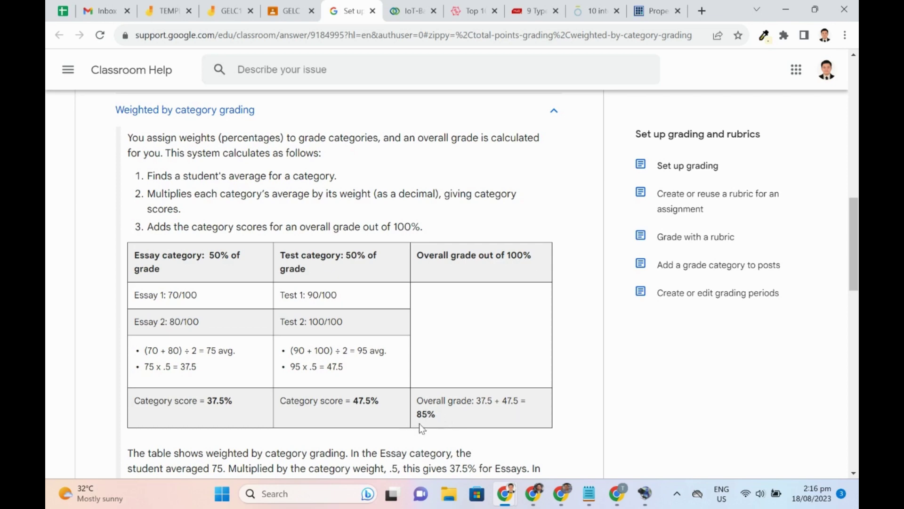
{"action": "scroll", "coordinate": [419, 424], "scroll_direction": "down", "scroll_amount": 3}
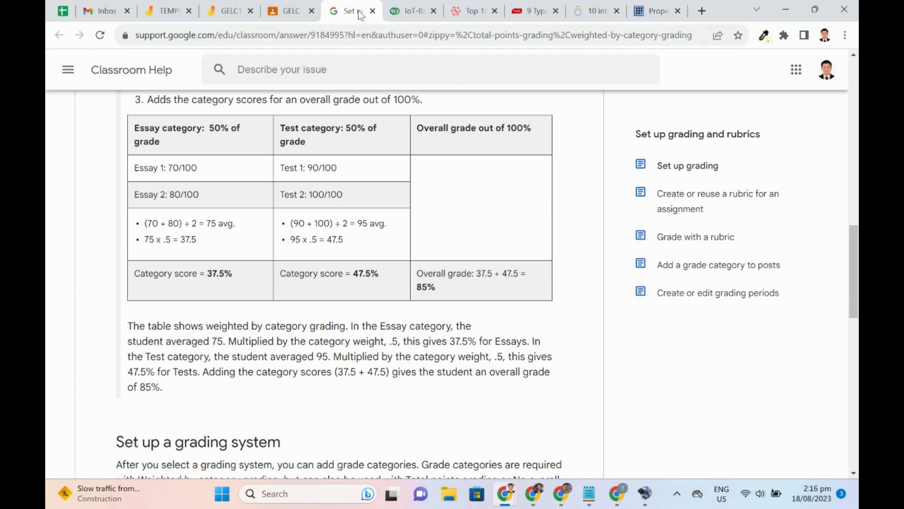
{"action": "left_click", "coordinate": [272, 7]}
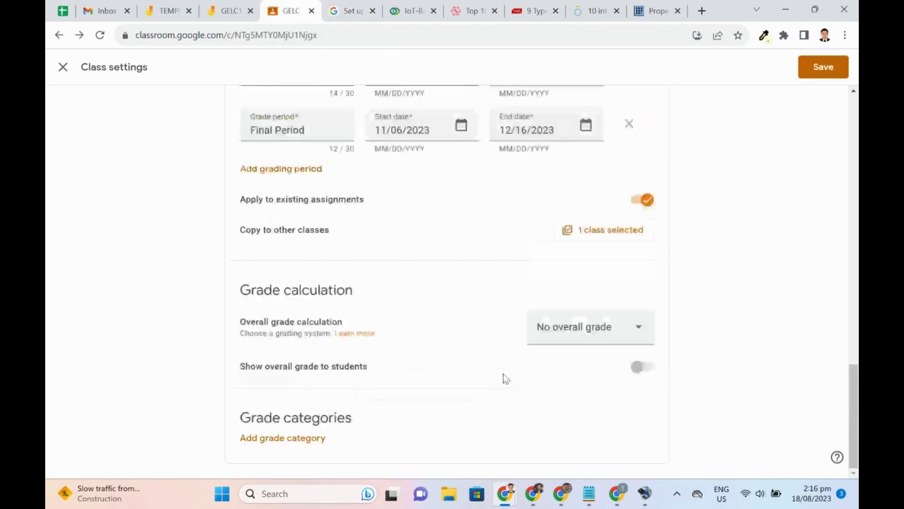
{"action": "left_click", "coordinate": [590, 333]}
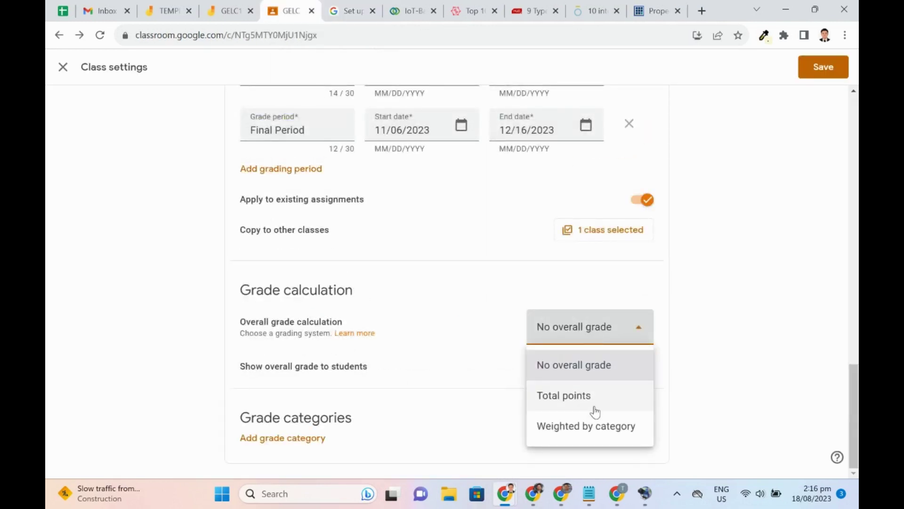
Step: Switch to Weighted by category and add Seatwork and Homework at 10% each
{"action": "left_click", "coordinate": [603, 434]}
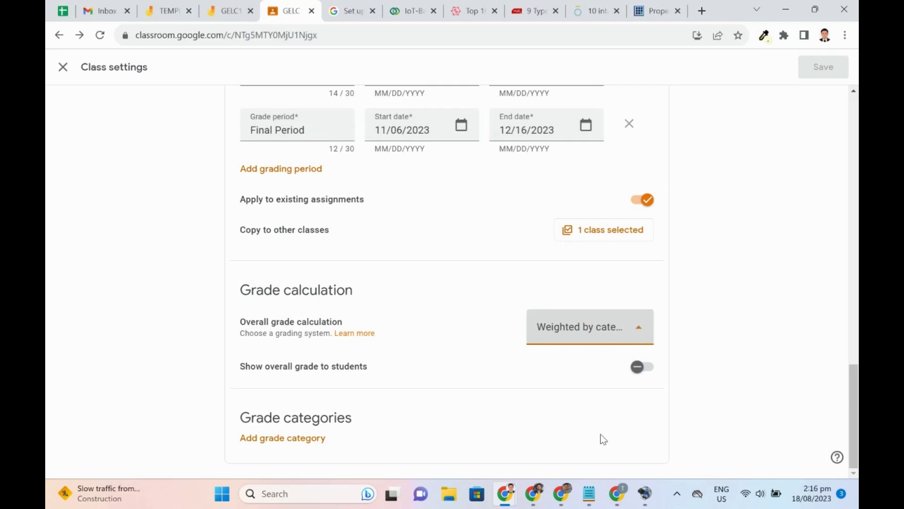
{"action": "left_click", "coordinate": [305, 443]}
{"action": "type", "text": "Seatwork"}
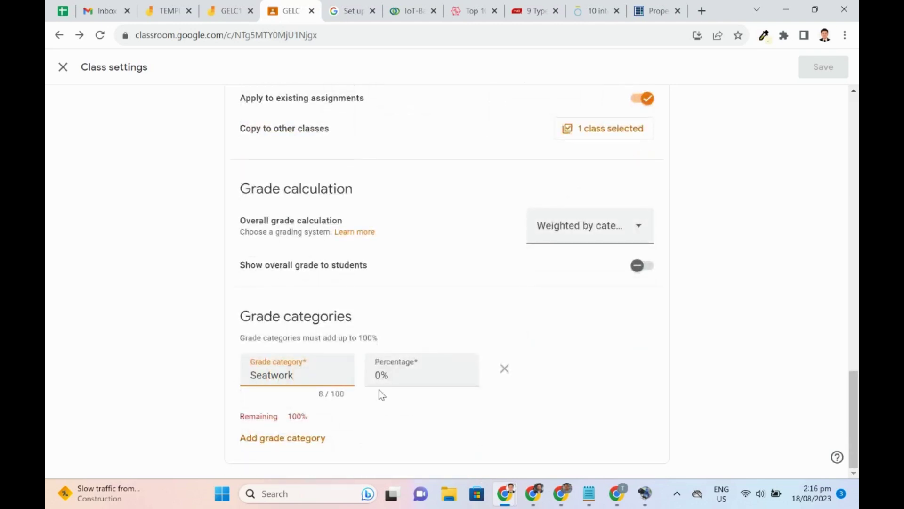
{"action": "left_click", "coordinate": [379, 375]}
{"action": "type", "text": "1"}
{"action": "left_click", "coordinate": [272, 440]}
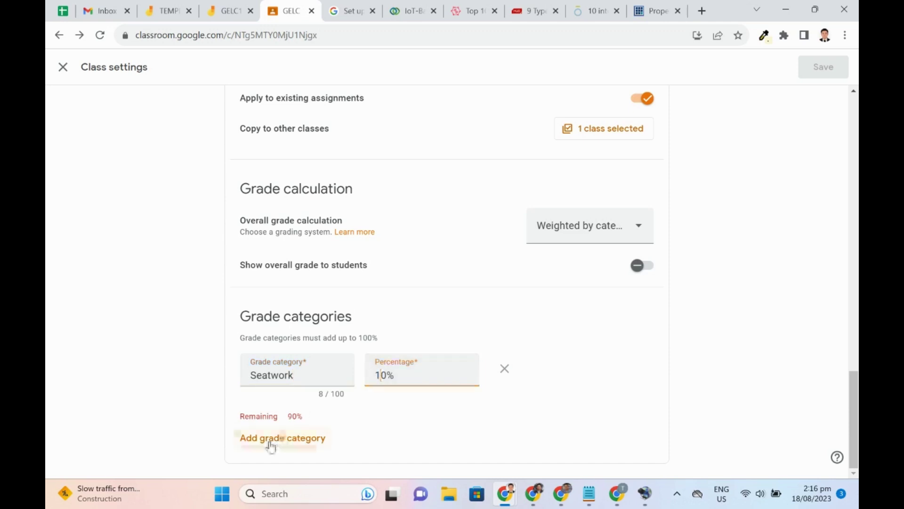
{"action": "type", "text": "Ho"}
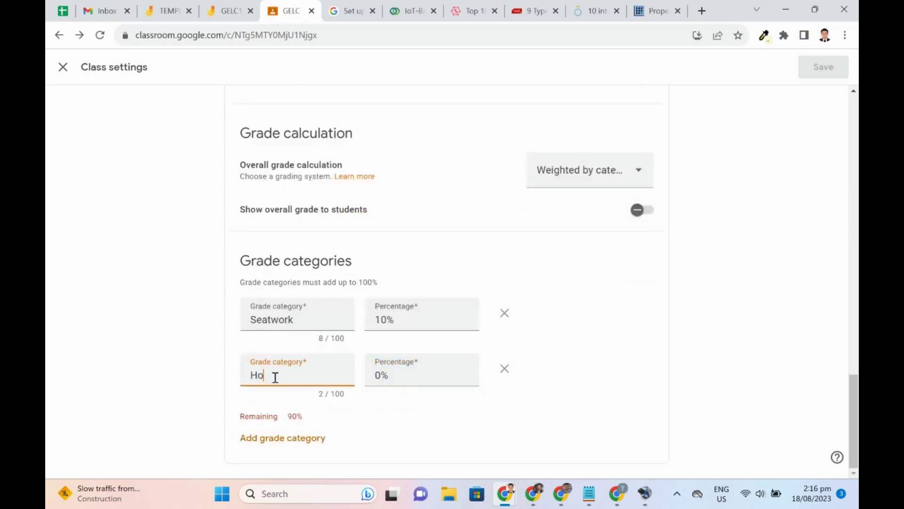
{"action": "type", "text": "mework"}
{"action": "left_click", "coordinate": [376, 376]}
{"action": "type", "text": "1"}
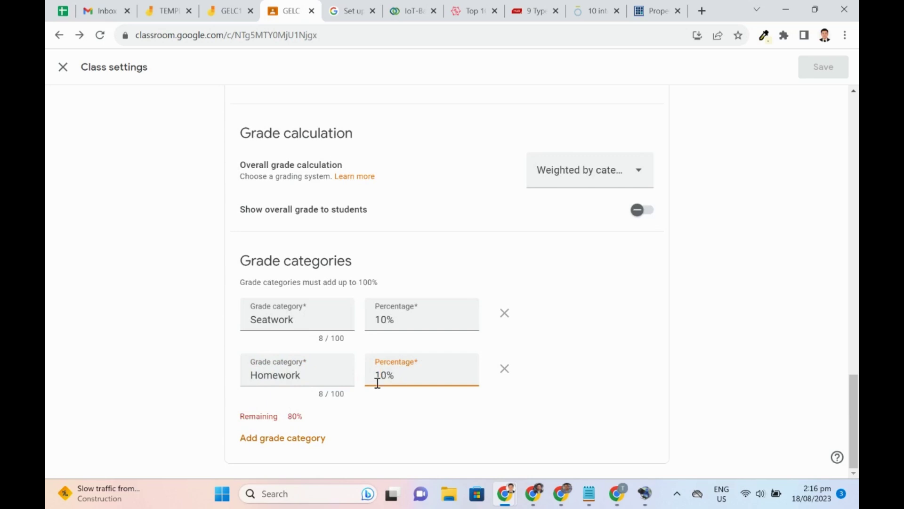
Step: Add the Recitation category at 15% and Quizzes at 25%
{"action": "left_click", "coordinate": [269, 438]}
{"action": "type", "text": "Recitation"}
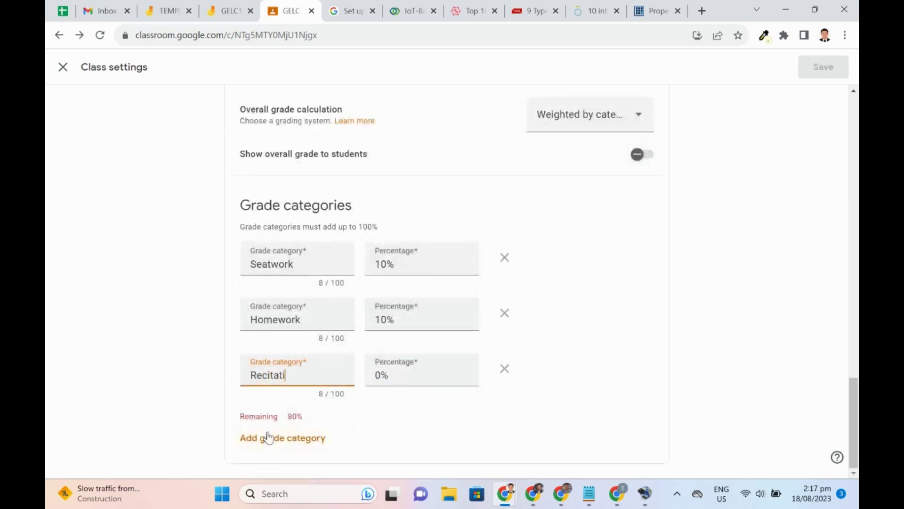
{"action": "left_click", "coordinate": [378, 375]}
{"action": "type", "text": "1"}
{"action": "key", "text": "Delete"}
{"action": "type", "text": "5"}
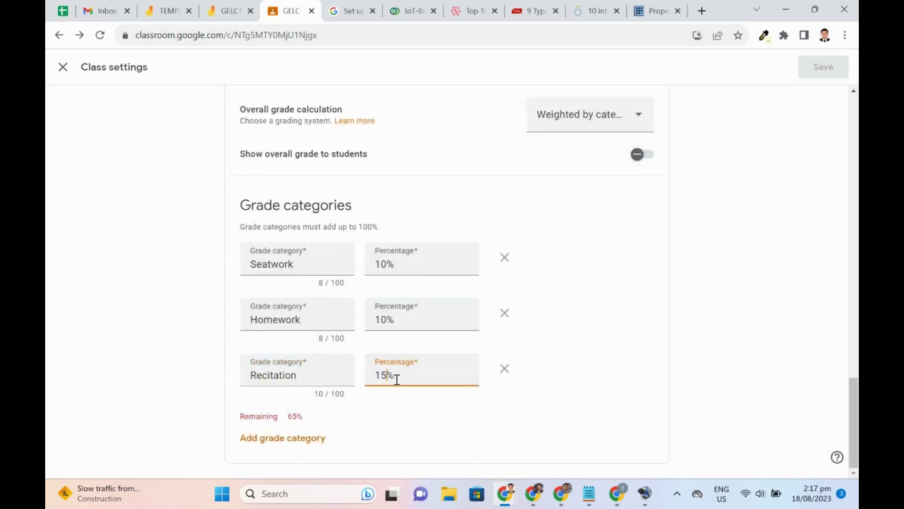
{"action": "left_click", "coordinate": [283, 438]}
{"action": "type", "text": "Quizzes"}
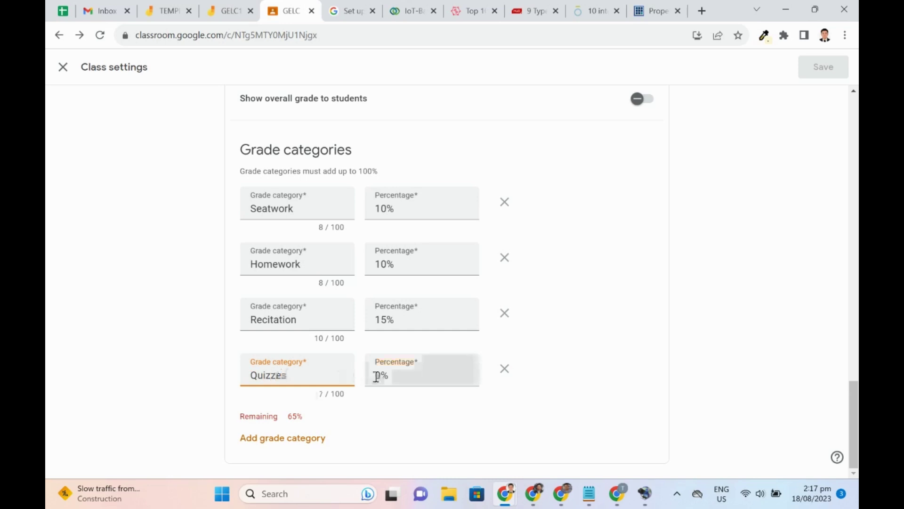
{"action": "left_click", "coordinate": [376, 376]}
{"action": "type", "text": "2"}
{"action": "key", "text": "Delete"}
{"action": "type", "text": "5"}
Step: Add the Examination category at 40% and save the class settings
{"action": "left_click", "coordinate": [307, 438]}
{"action": "type", "text": "Examination"}
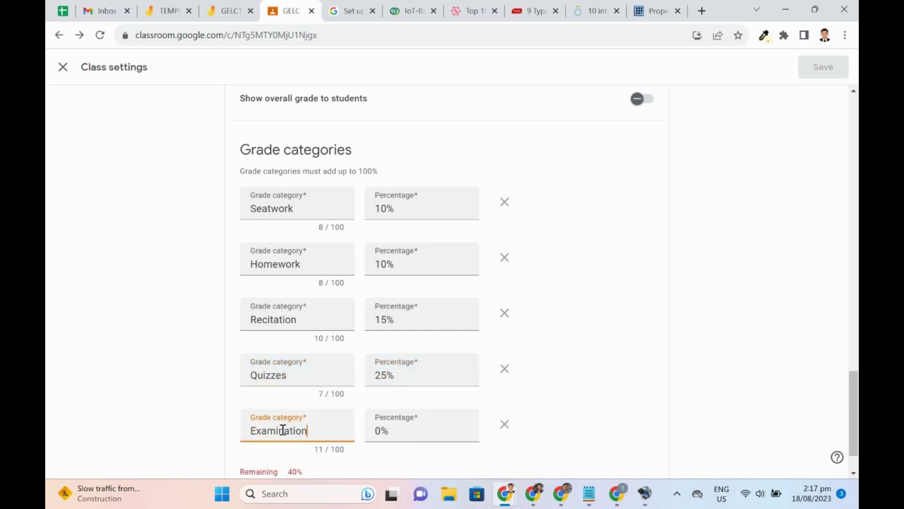
{"action": "scroll", "coordinate": [283, 429], "scroll_direction": "down", "scroll_amount": 2}
{"action": "double_click", "coordinate": [372, 377]}
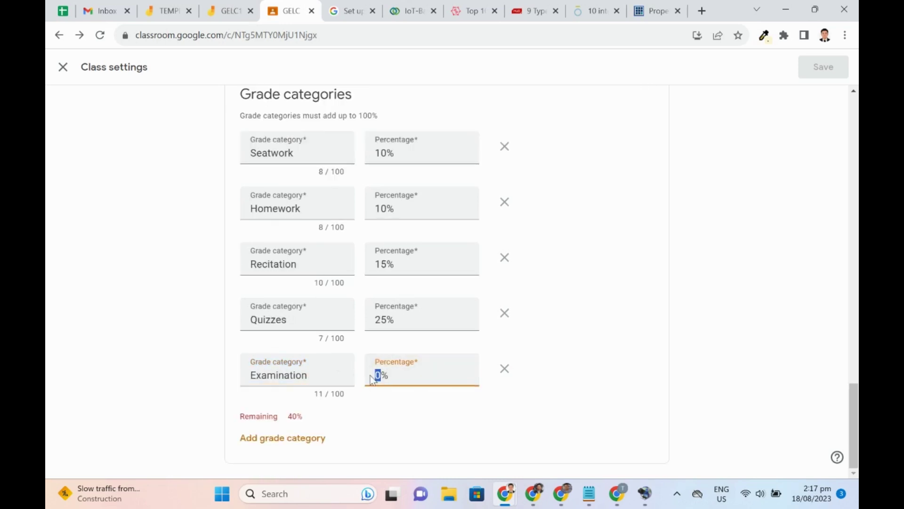
{"action": "type", "text": "40"}
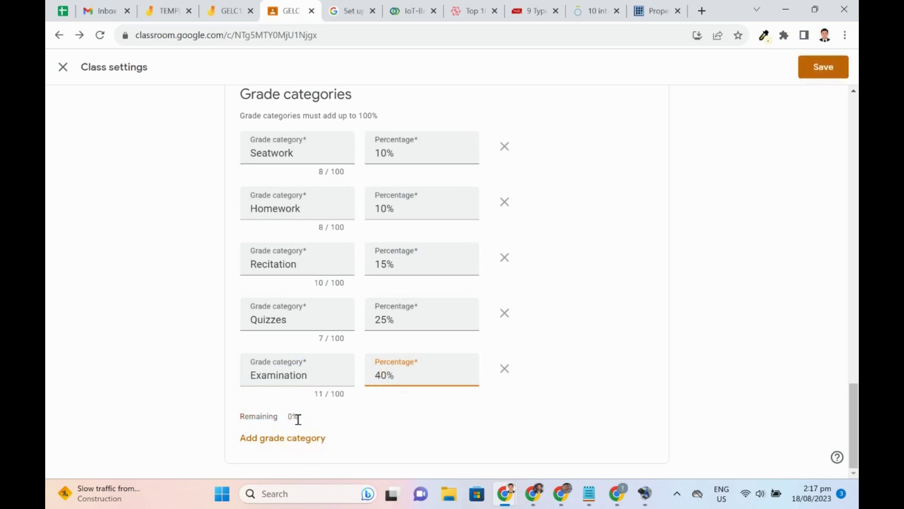
{"action": "left_click", "coordinate": [814, 73]}
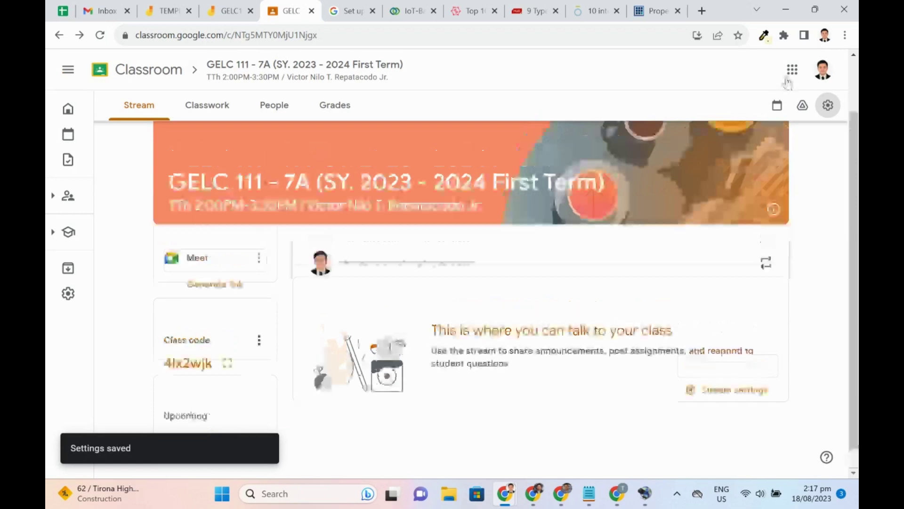
Step: Reuse the 0818_Assignment post from GELC 111 - 4A in the 3B-3 class's Classwork
{"action": "left_click", "coordinate": [217, 112]}
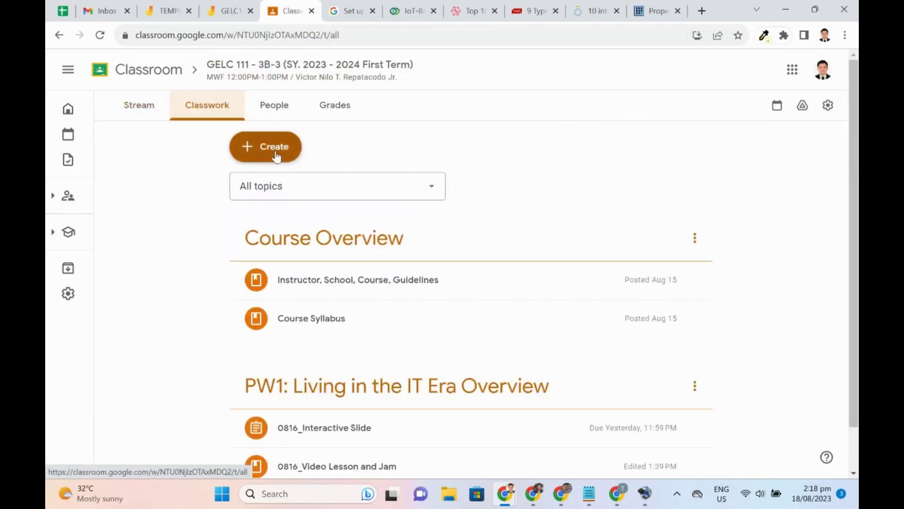
{"action": "left_click", "coordinate": [279, 154]}
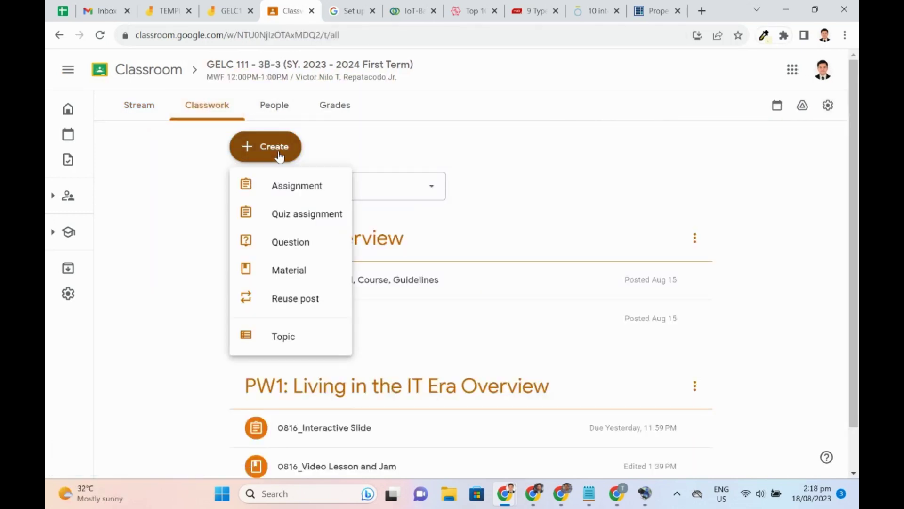
{"action": "left_click", "coordinate": [297, 298]}
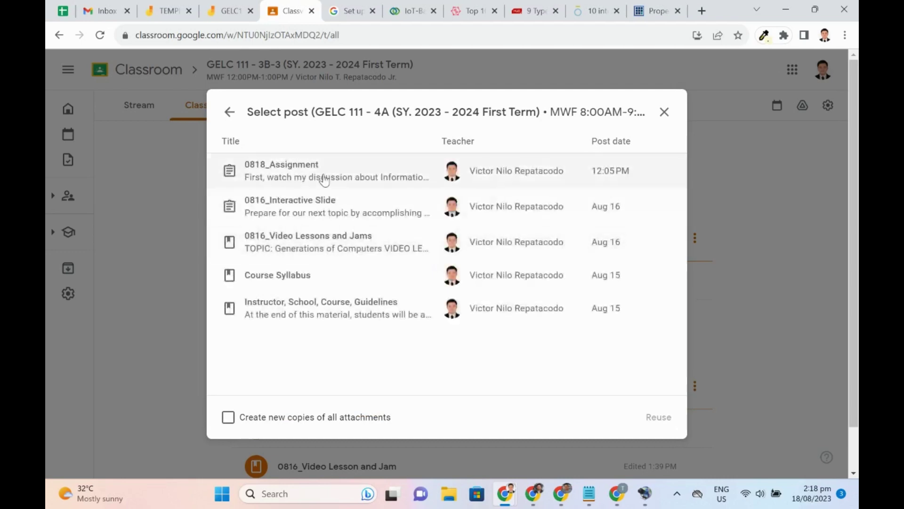
{"action": "left_click", "coordinate": [323, 178]}
{"action": "left_click", "coordinate": [658, 417]}
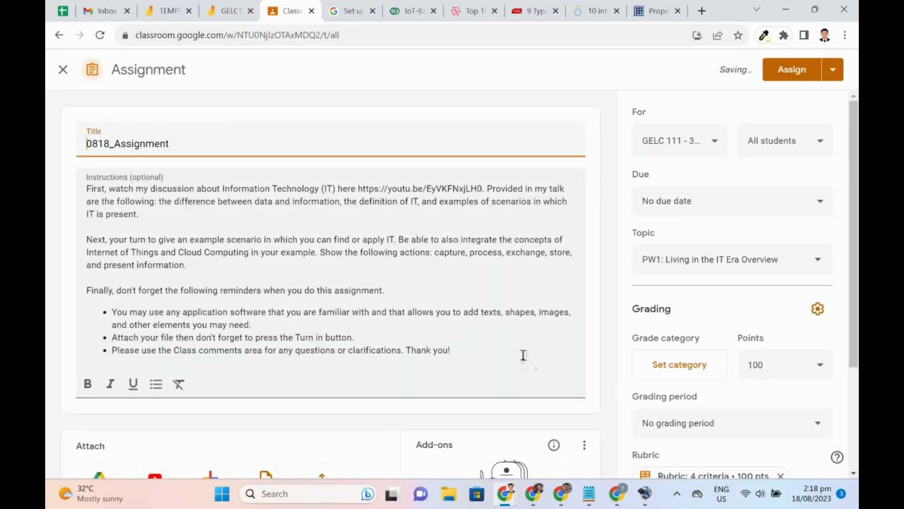
Step: Make the assignment due Aug 22 at 11:59 PM with submissions closed afterward
{"action": "left_click", "coordinate": [718, 203]}
{"action": "left_click", "coordinate": [694, 259]}
{"action": "left_click", "coordinate": [701, 368]}
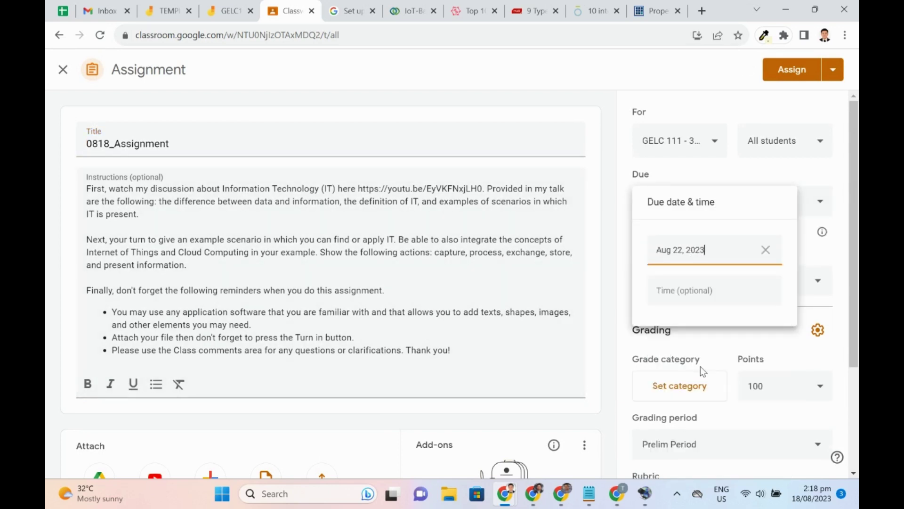
{"action": "left_click", "coordinate": [697, 290]}
{"action": "left_click", "coordinate": [626, 224]}
{"action": "left_click", "coordinate": [637, 231]}
{"action": "scroll", "coordinate": [695, 172], "scroll_direction": "down", "scroll_amount": 3}
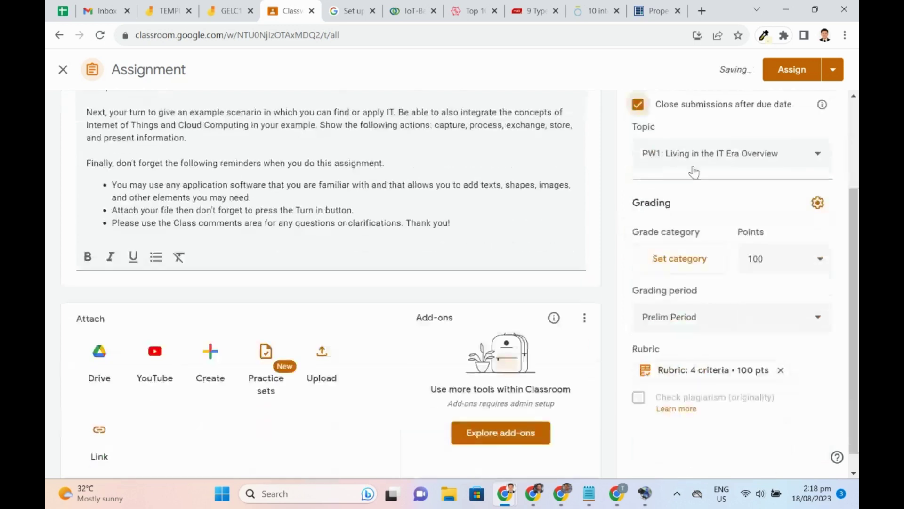
Step: Grade it as Homework in Prelim Period and assign it to students
{"action": "left_click", "coordinate": [679, 260]}
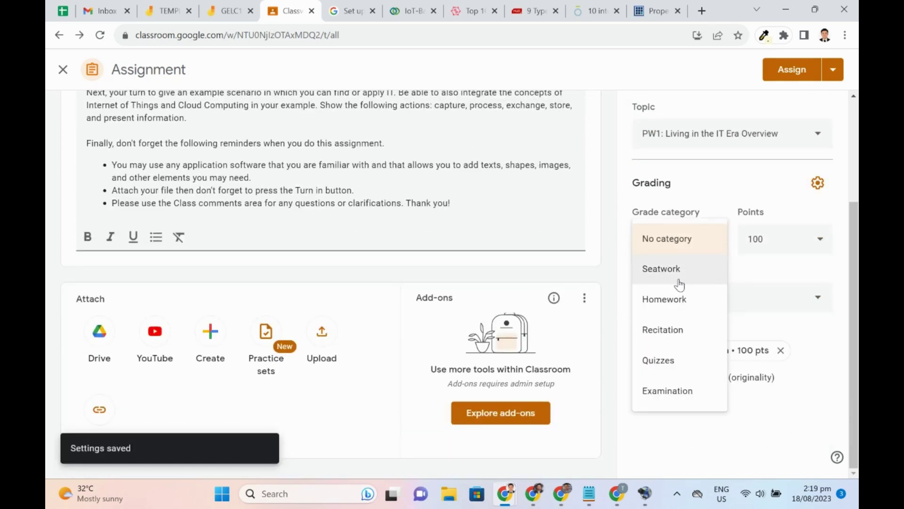
{"action": "left_click", "coordinate": [701, 311]}
{"action": "left_click", "coordinate": [730, 302]}
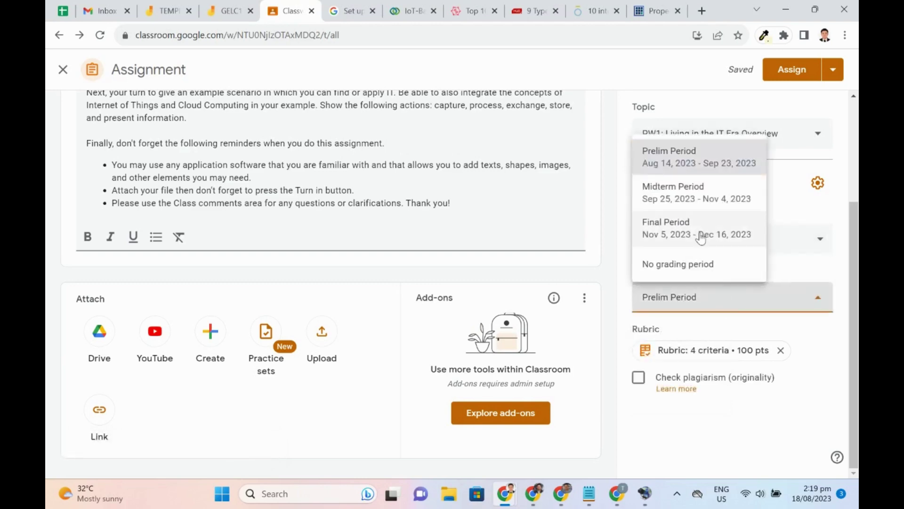
{"action": "left_click", "coordinate": [703, 157]}
{"action": "scroll", "coordinate": [593, 244], "scroll_direction": "up", "scroll_amount": 3}
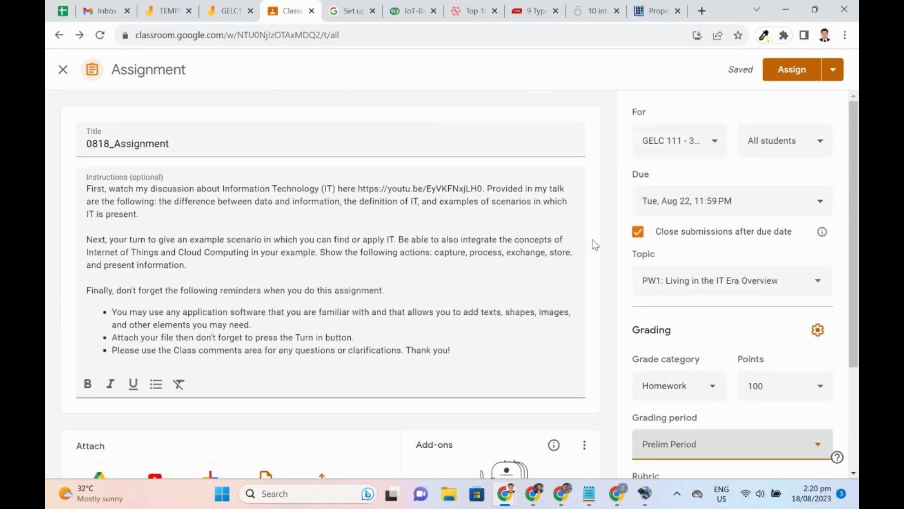
{"action": "left_click", "coordinate": [794, 69]}
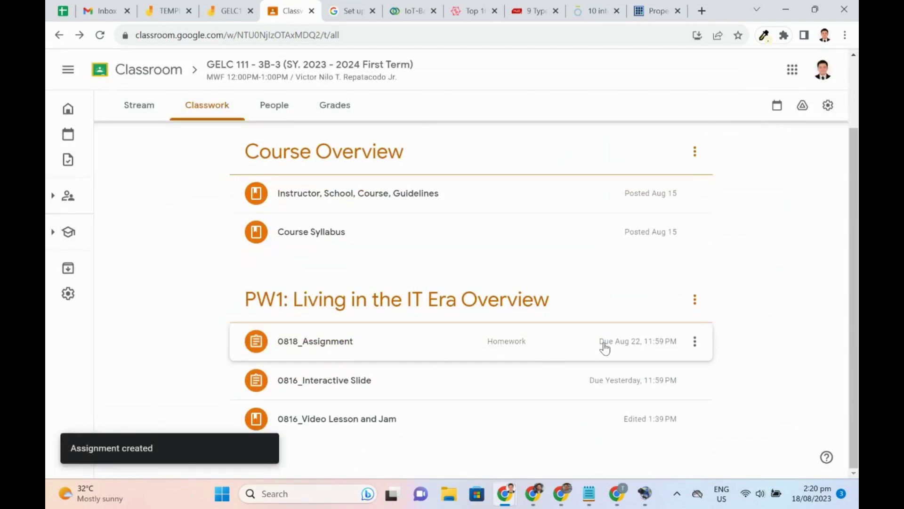
Step: Review the posted 0818_Assignment details, then bring up the 0816_Interactive Slide actions menu
{"action": "left_click", "coordinate": [643, 353]}
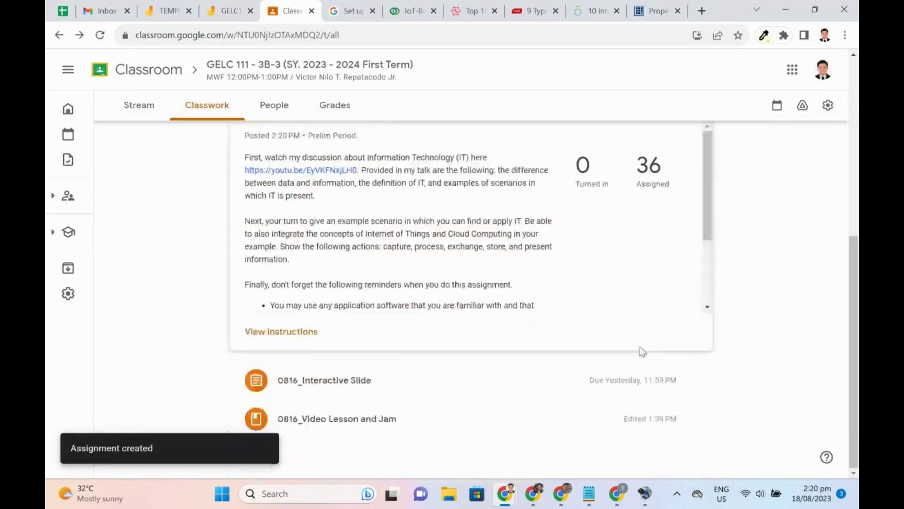
{"action": "scroll", "coordinate": [535, 262], "scroll_direction": "down", "scroll_amount": 3}
{"action": "scroll", "coordinate": [510, 237], "scroll_direction": "up", "scroll_amount": 3}
{"action": "scroll", "coordinate": [510, 238], "scroll_direction": "up", "scroll_amount": 3}
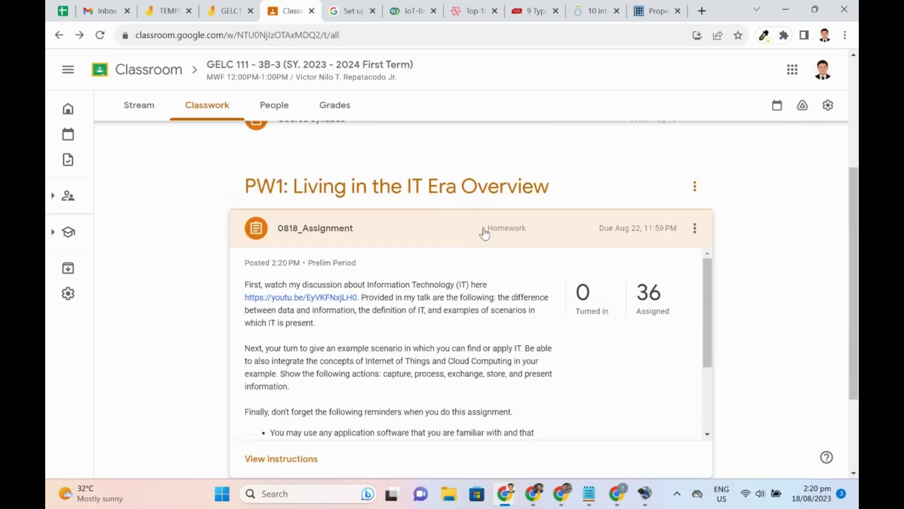
{"action": "left_click", "coordinate": [484, 237]}
{"action": "scroll", "coordinate": [518, 241], "scroll_direction": "up", "scroll_amount": 3}
{"action": "scroll", "coordinate": [560, 244], "scroll_direction": "down", "scroll_amount": 2}
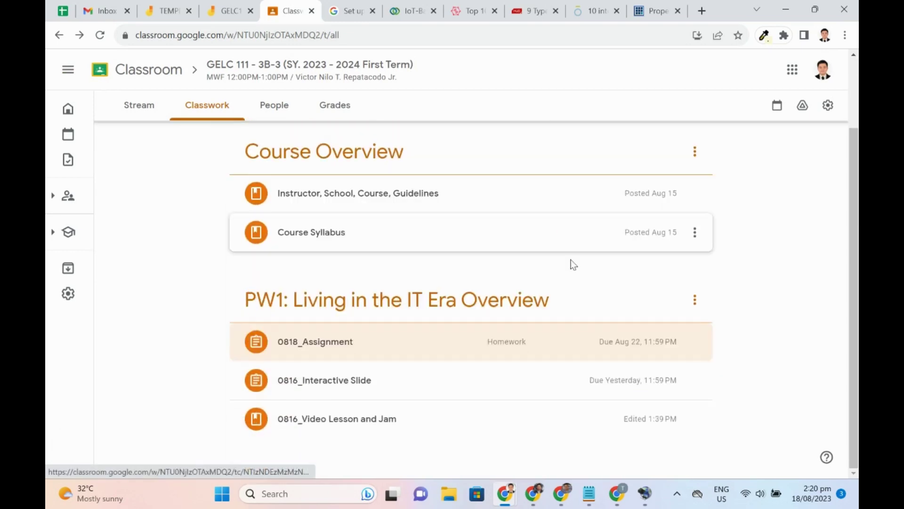
{"action": "left_click", "coordinate": [695, 380]}
Step: Change 0816_Interactive Slide's grade category from No category to Seatwork and save it
{"action": "left_click", "coordinate": [658, 363]}
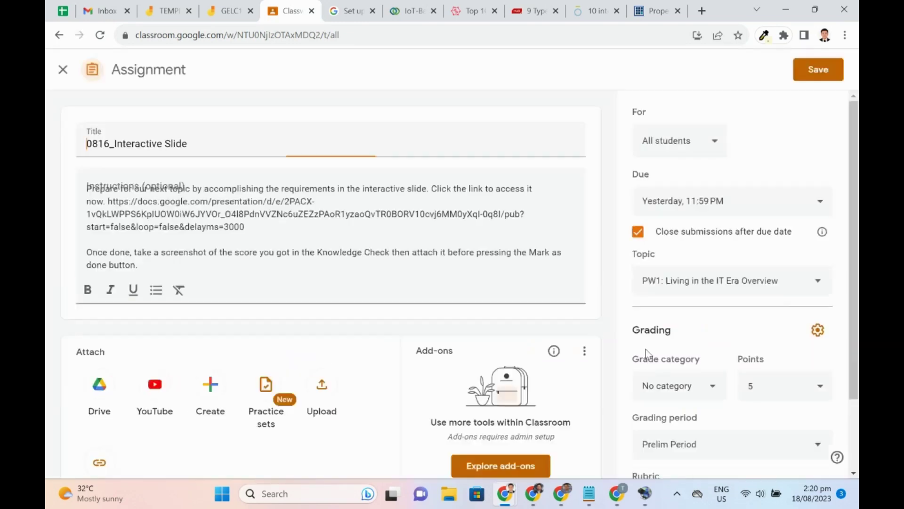
{"action": "scroll", "coordinate": [669, 258], "scroll_direction": "down", "scroll_amount": 2}
{"action": "left_click", "coordinate": [682, 298]}
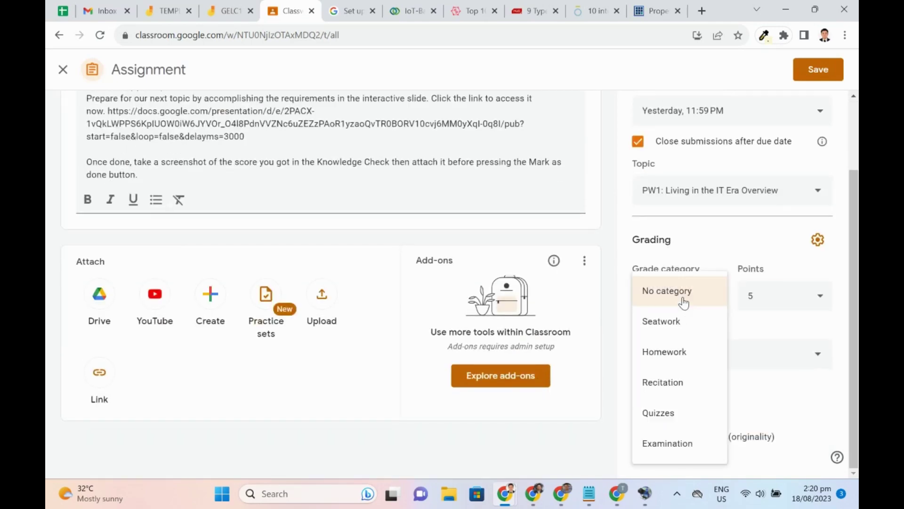
{"action": "left_click", "coordinate": [678, 319]}
{"action": "scroll", "coordinate": [680, 316], "scroll_direction": "up", "scroll_amount": 2}
{"action": "left_click", "coordinate": [808, 78]}
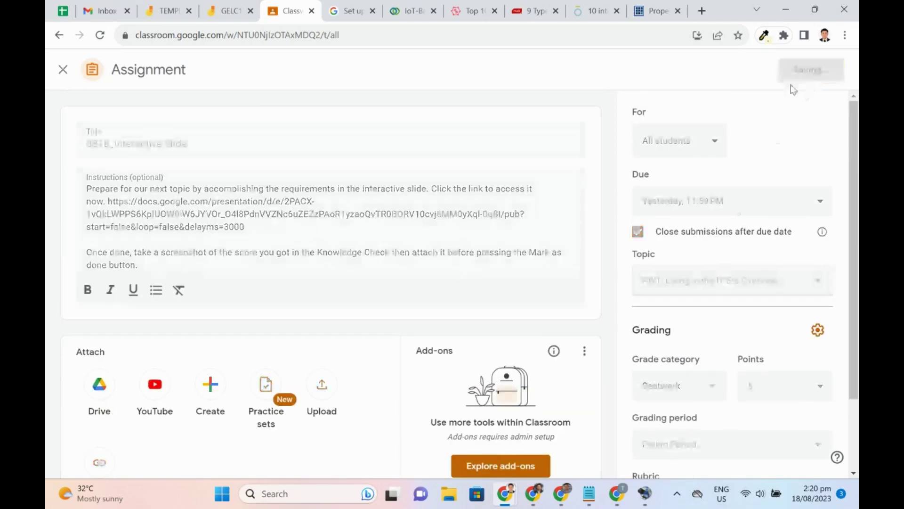